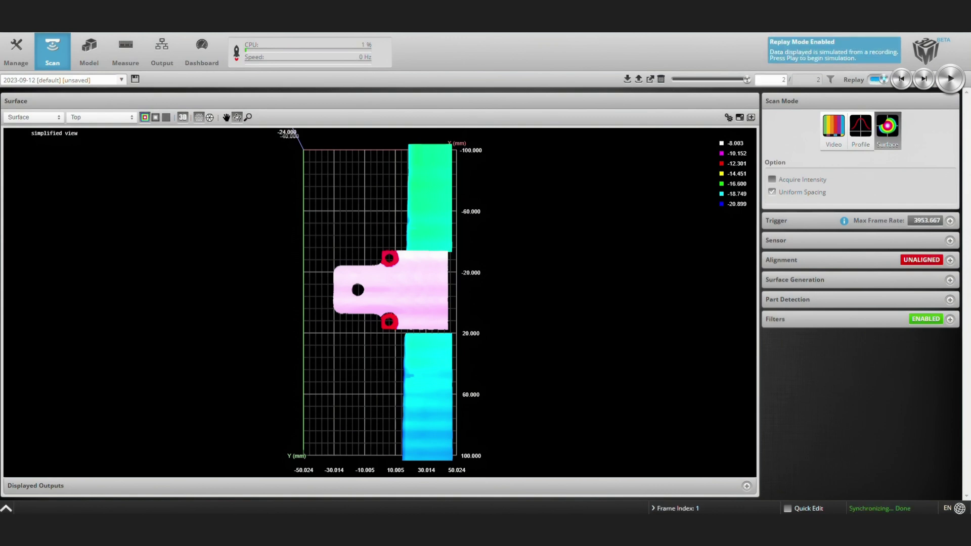
Compare the two recorded surface frames by stepping the replay back to frame 1 and forward to frame 2.
{"action": "left_click", "coordinate": [901, 79]}
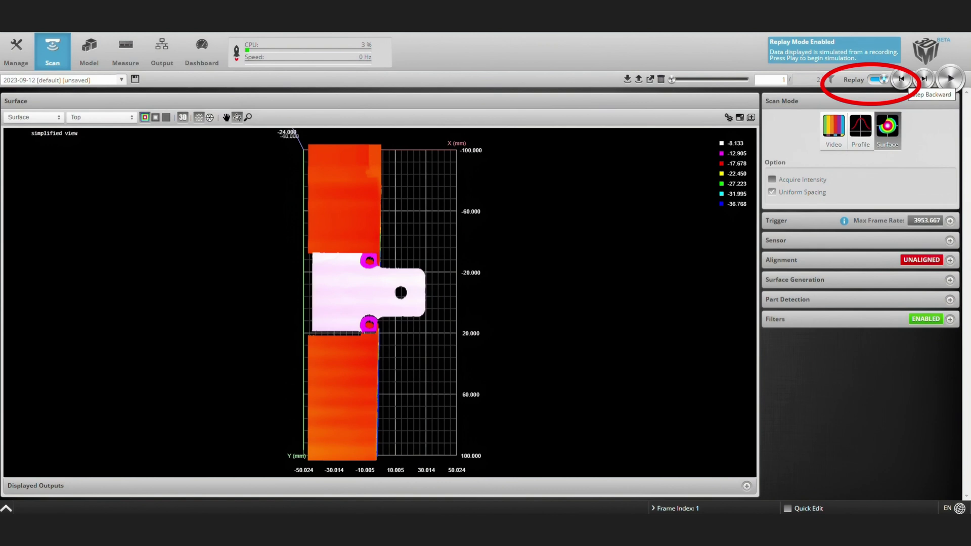
{"action": "left_click", "coordinate": [924, 79]}
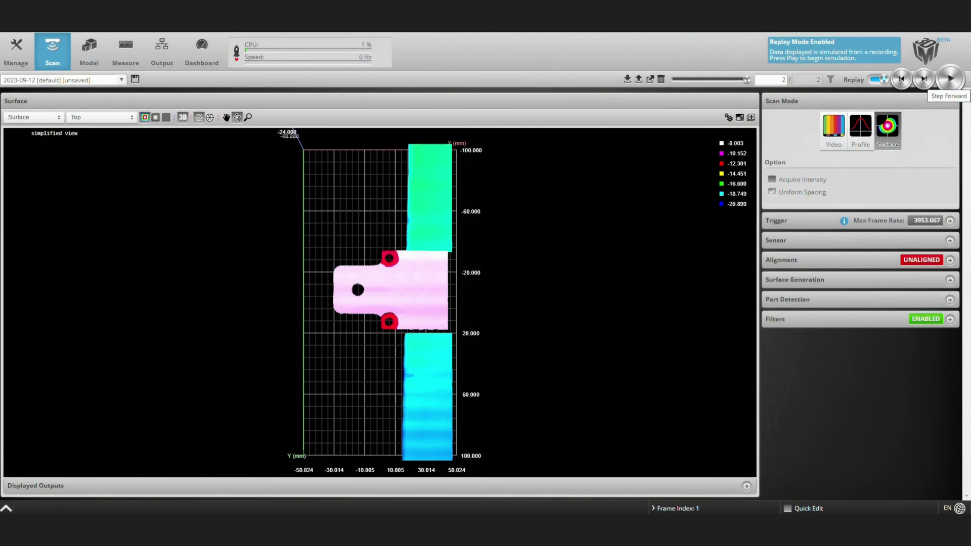
Add a Surface Stitch tool to the measurement configuration.
{"action": "left_click", "coordinate": [126, 52]}
{"action": "left_click", "coordinate": [848, 121]}
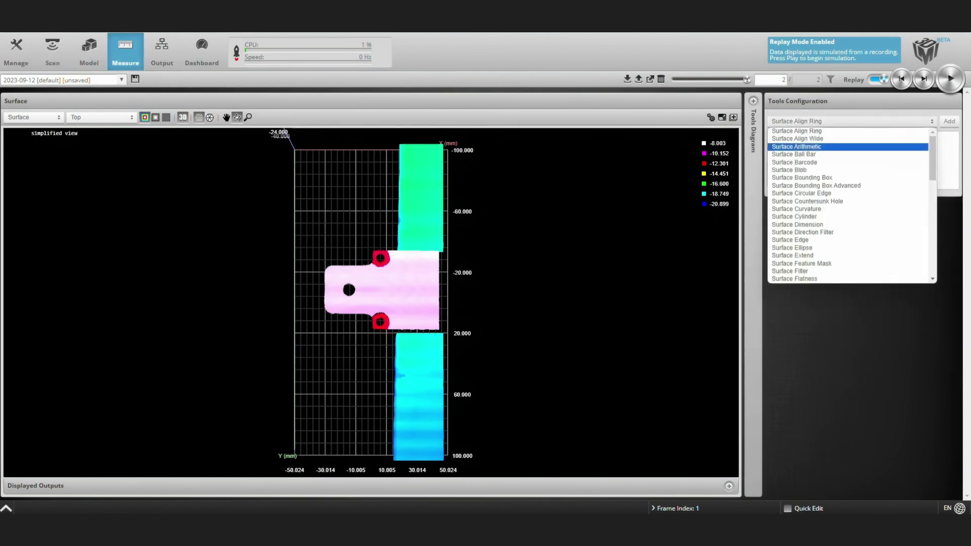
{"action": "mouse_move", "coordinate": [932, 158]}
{"action": "left_mouse_down"}
{"action": "mouse_move", "coordinate": [932, 192]}
{"action": "mouse_move", "coordinate": [932, 177]}
{"action": "left_mouse_up"}
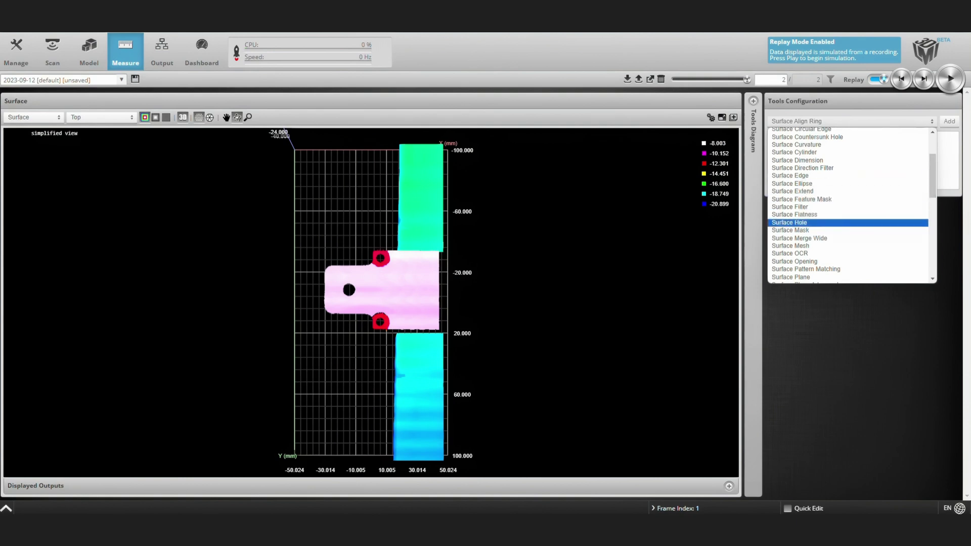
{"action": "scroll", "coordinate": [829, 219], "scroll_direction": "down", "scroll_amount": 10}
{"action": "scroll", "coordinate": [850, 205], "scroll_direction": "up", "scroll_amount": 4}
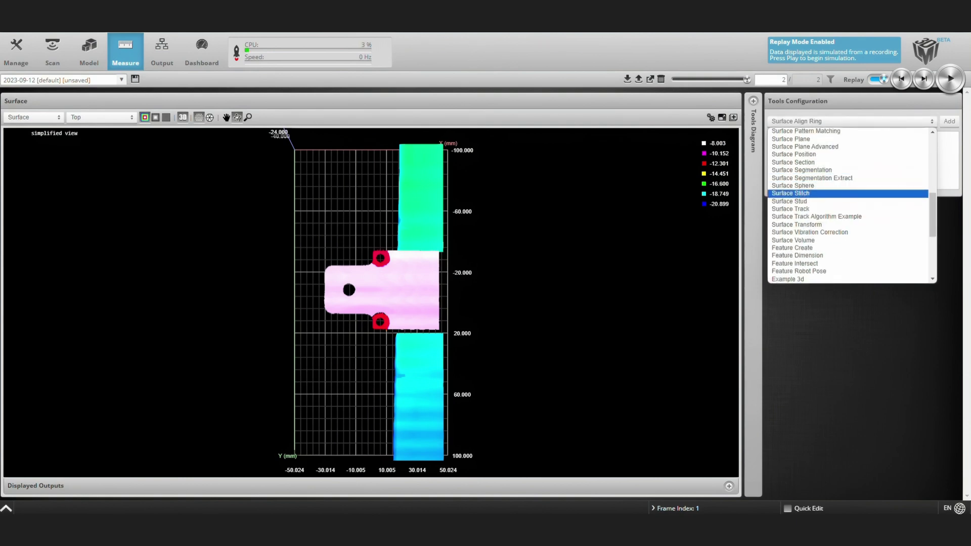
{"action": "left_click", "coordinate": [800, 194]}
{"action": "left_click", "coordinate": [949, 122]}
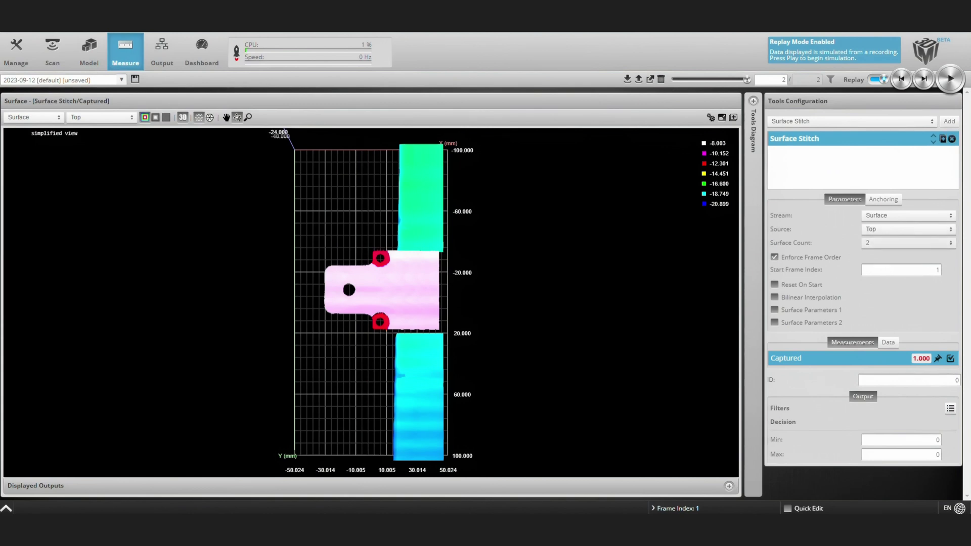
Disable Enforce Frame Order in the stitch tool and enable both Surface Parameters 1 and Surface Parameters 2.
{"action": "left_click", "coordinate": [775, 258]}
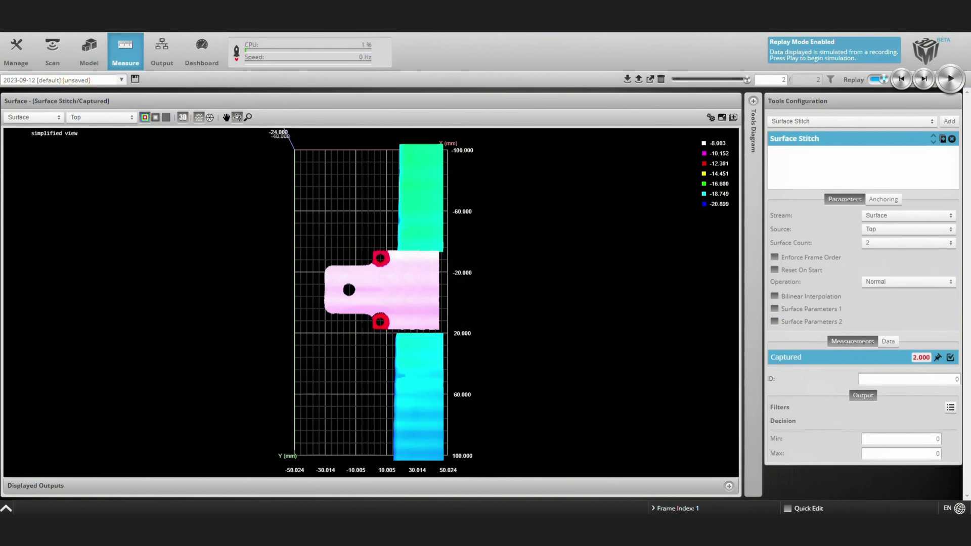
{"action": "left_click", "coordinate": [775, 308]}
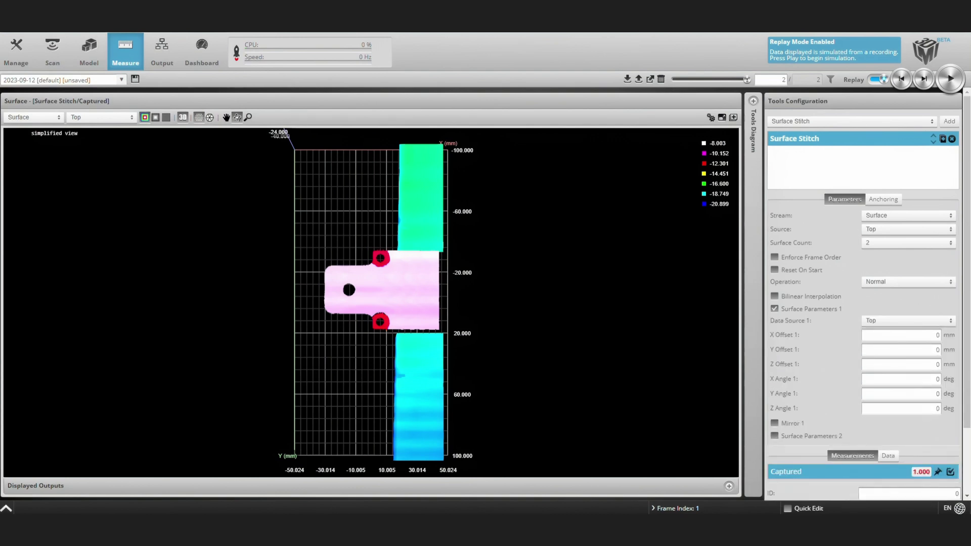
{"action": "left_click", "coordinate": [902, 78]}
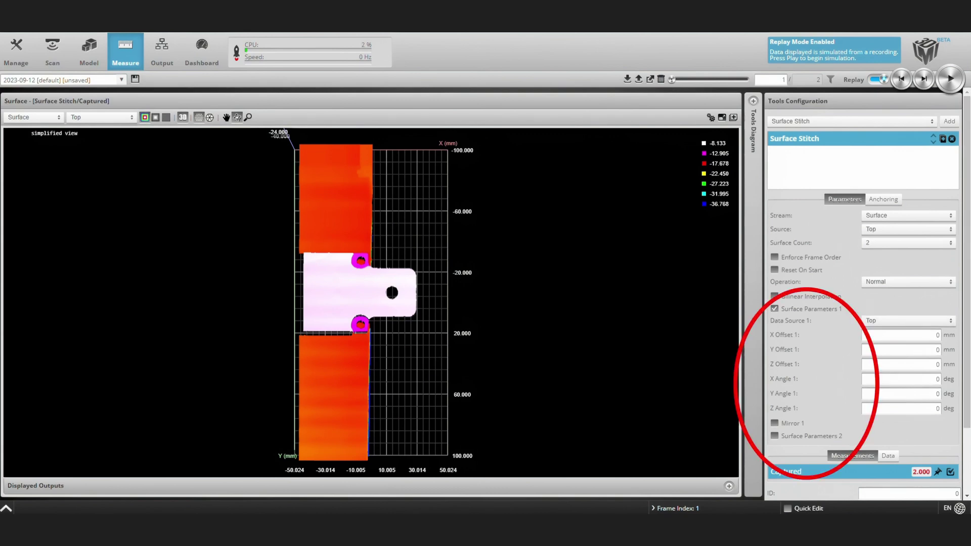
{"action": "scroll", "coordinate": [862, 293], "scroll_direction": "down", "scroll_amount": 3}
{"action": "left_click", "coordinate": [774, 356]}
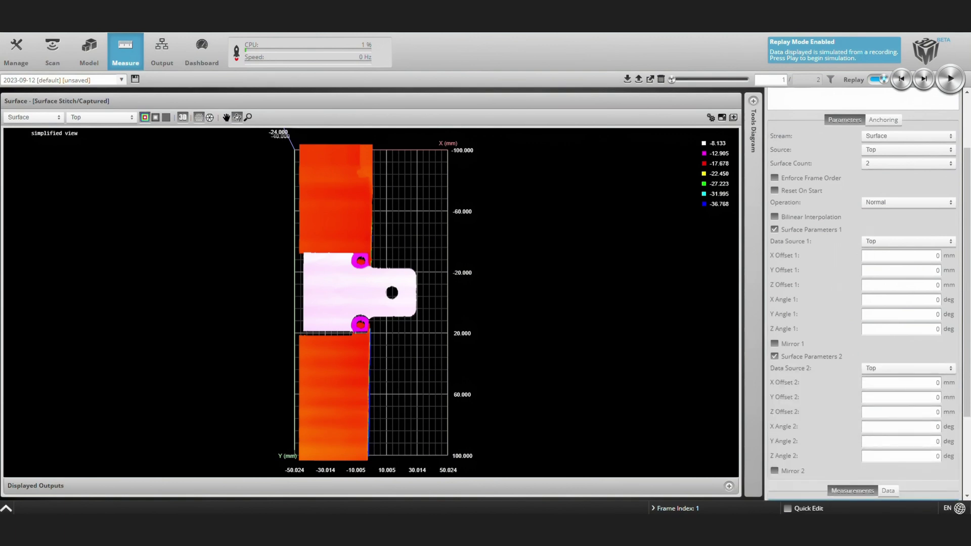
Set X Offset 2 of the stitch tool to -500 mm.
{"action": "left_click", "coordinate": [901, 382]}
{"action": "type", "text": "-500"}
{"action": "scroll", "coordinate": [868, 295], "scroll_direction": "down", "scroll_amount": 2}
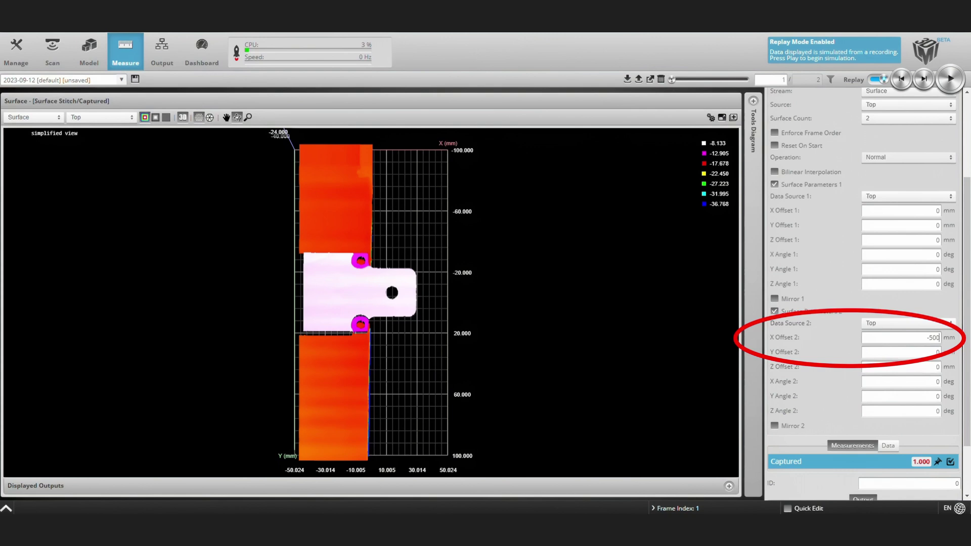
Reset the stitch tool's buffers and replay frames 1 and 2 to capture both surfaces.
{"action": "left_click", "coordinate": [916, 158]}
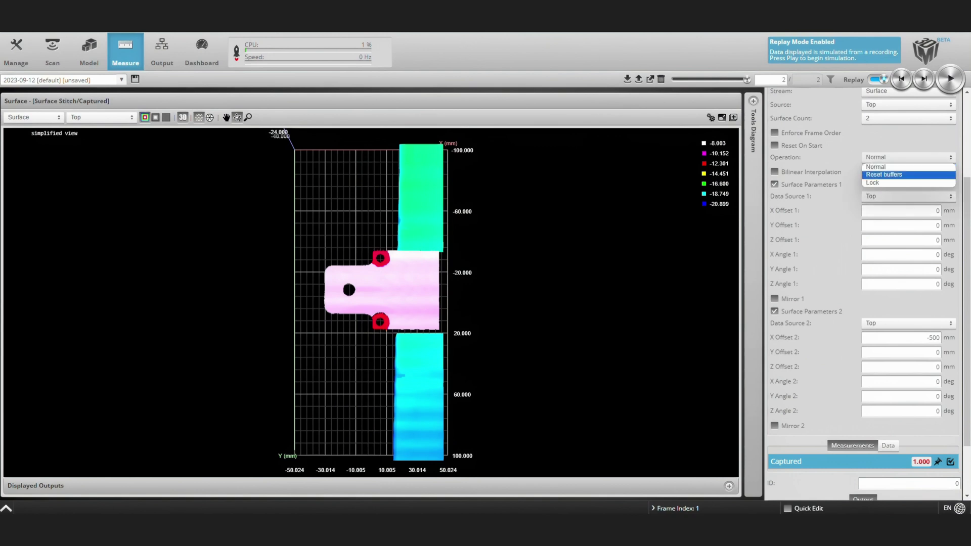
{"action": "key", "text": "Escape"}
{"action": "left_click", "coordinate": [902, 81]}
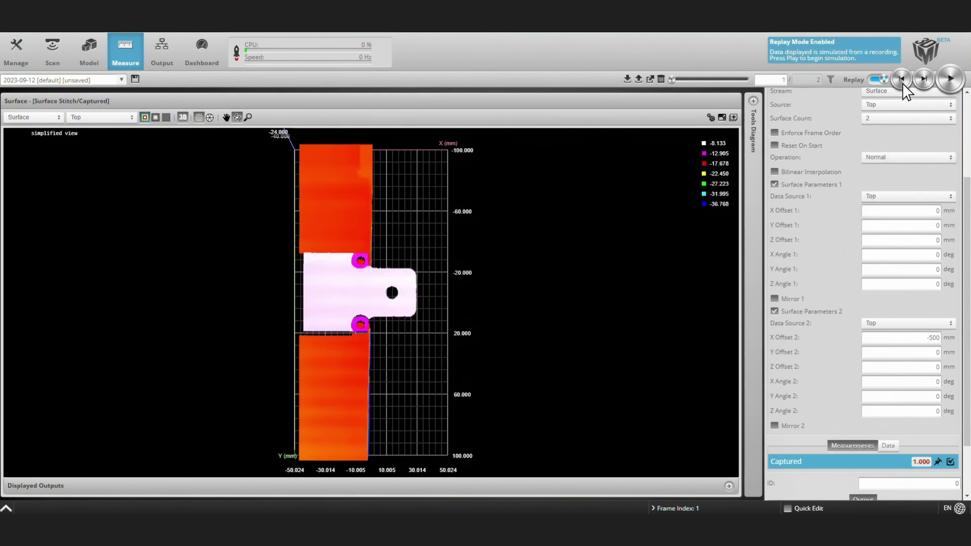
{"action": "left_click", "coordinate": [923, 80]}
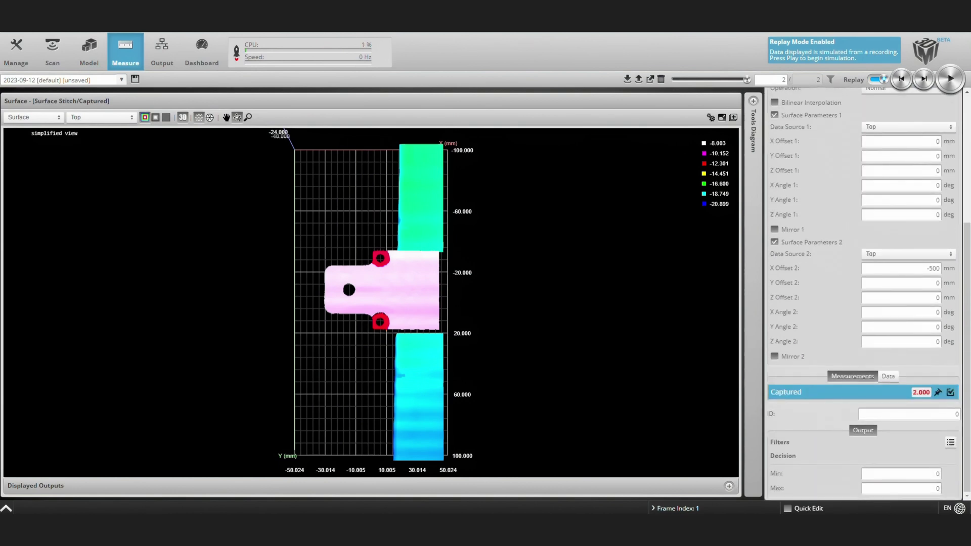
Display the Stitched Surface data output and inspect both stitched parts at an angle in 3D.
{"action": "left_click", "coordinate": [888, 376]}
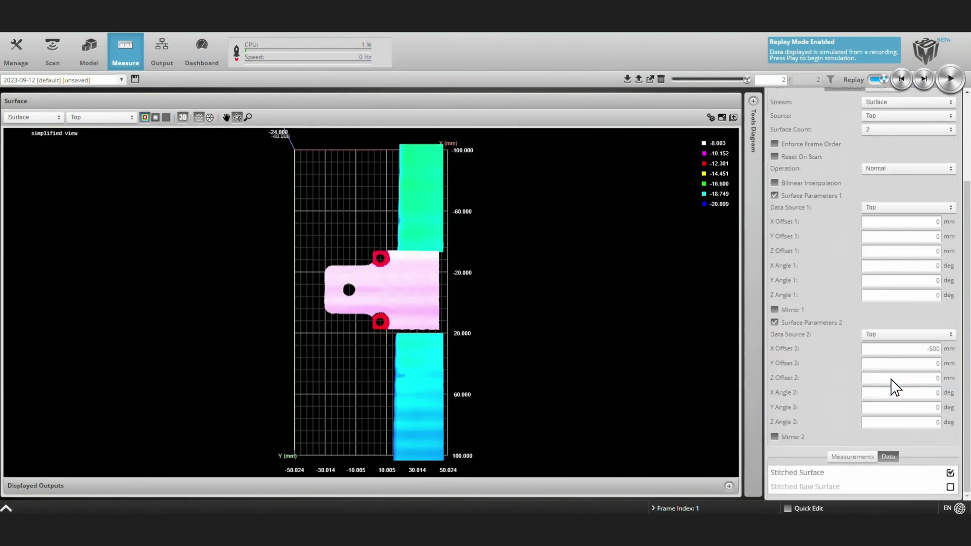
{"action": "left_click", "coordinate": [863, 475]}
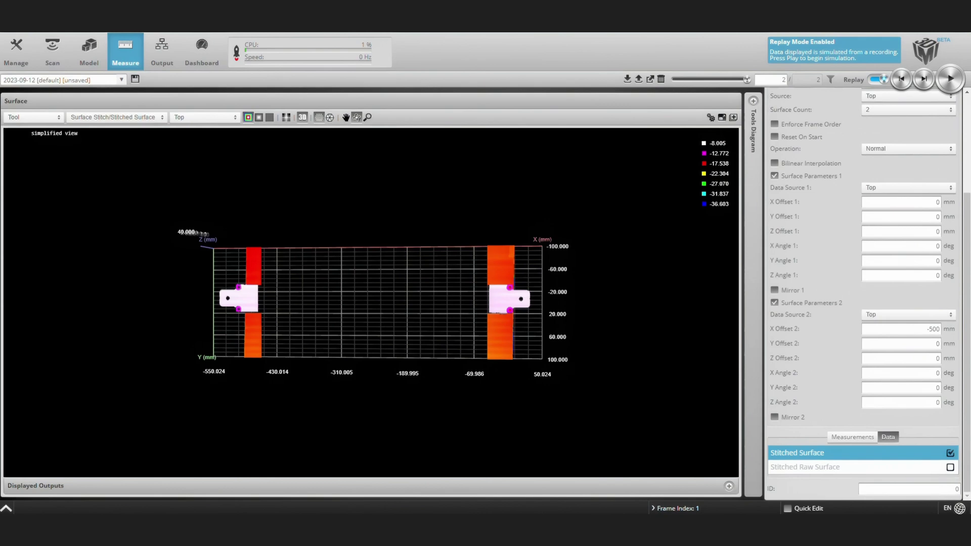
{"action": "left_click_drag", "start_coordinate": [371, 303], "coordinate": [349, 281]}
{"action": "scroll", "coordinate": [371, 303], "scroll_direction": "up", "scroll_amount": 4}
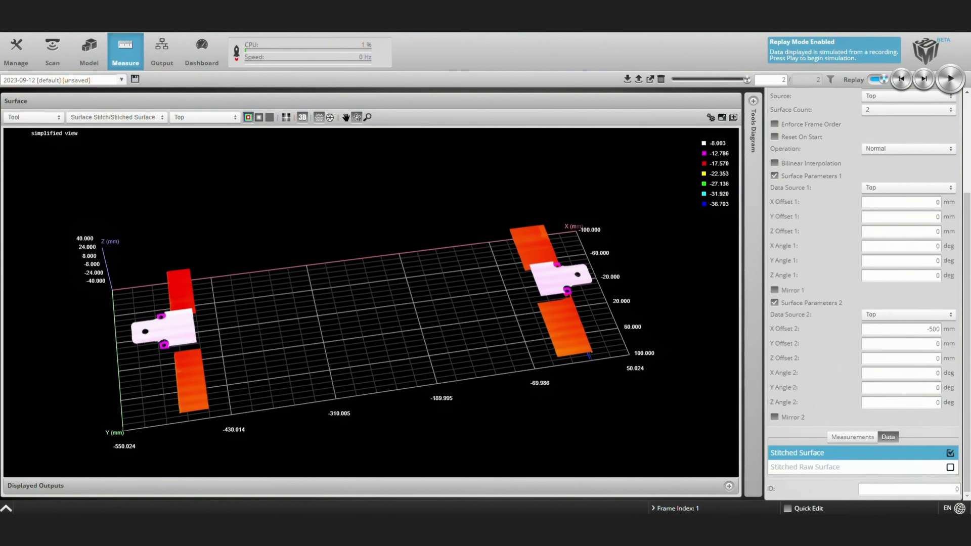
Set the Surface Stitch operation to Lock.
{"action": "scroll", "coordinate": [863, 293], "scroll_direction": "up", "scroll_amount": 3}
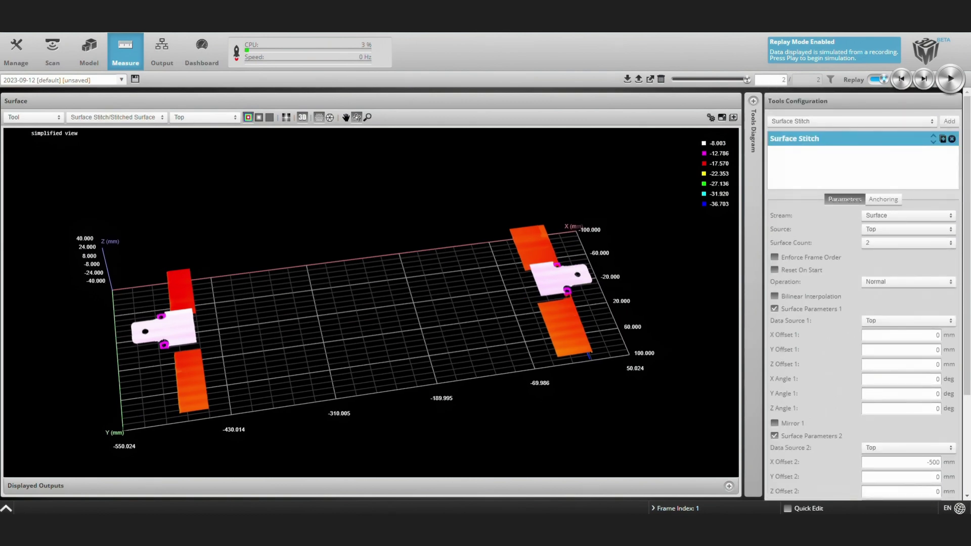
{"action": "left_click", "coordinate": [900, 285]}
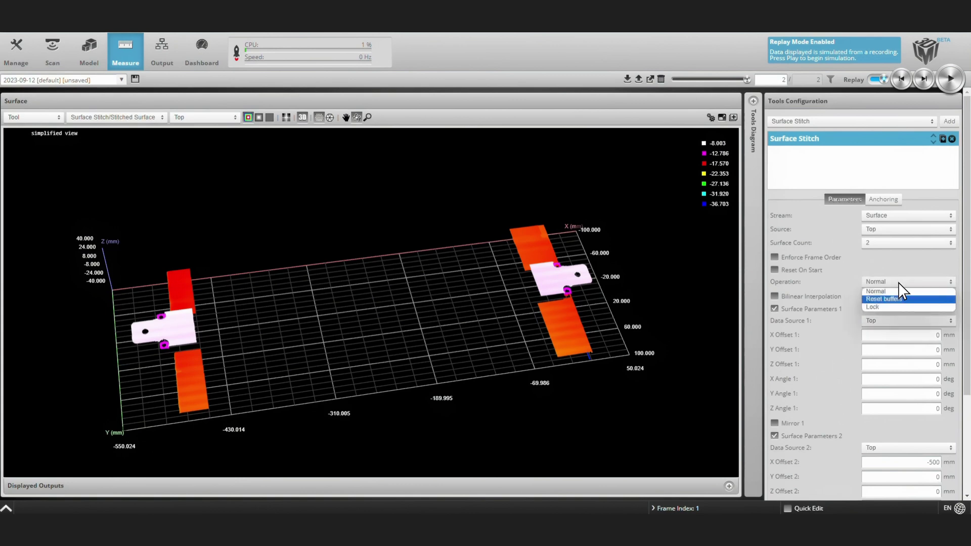
{"action": "left_click", "coordinate": [903, 307]}
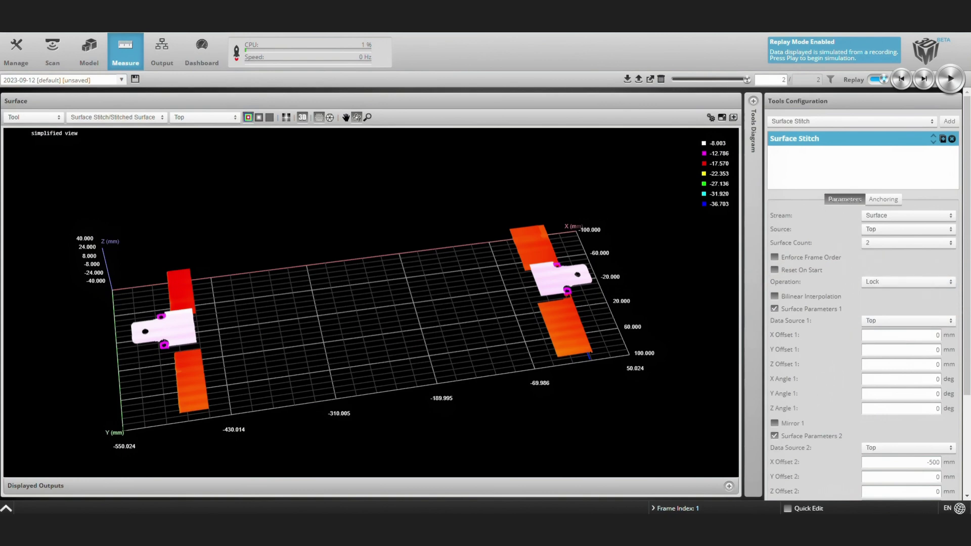
Add a Surface Bounding Box Advanced tool that uses the Surface Stitch/Stitched Surface stream.
{"action": "left_click", "coordinate": [839, 125]}
{"action": "scroll", "coordinate": [838, 130], "scroll_direction": "up", "scroll_amount": 10}
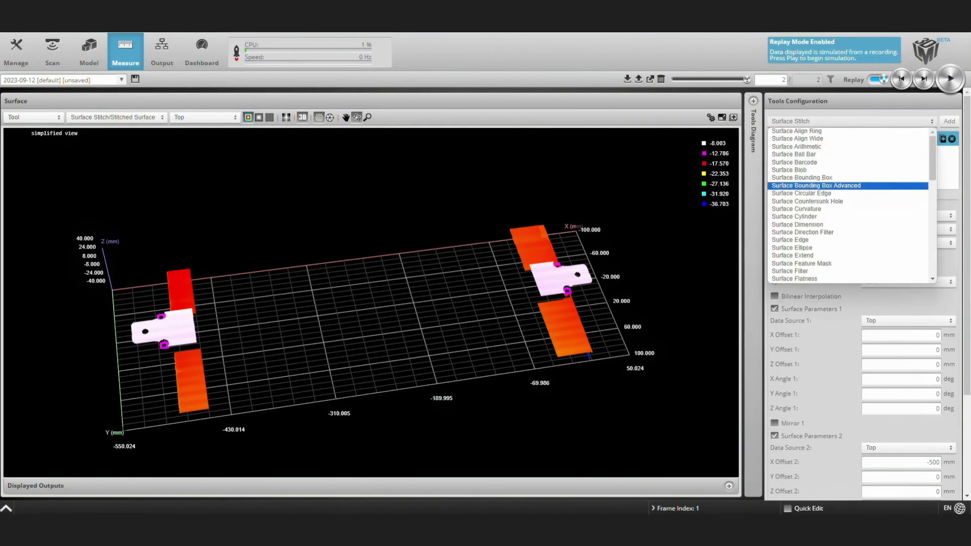
{"action": "left_click", "coordinate": [816, 185]}
{"action": "left_click", "coordinate": [950, 122]}
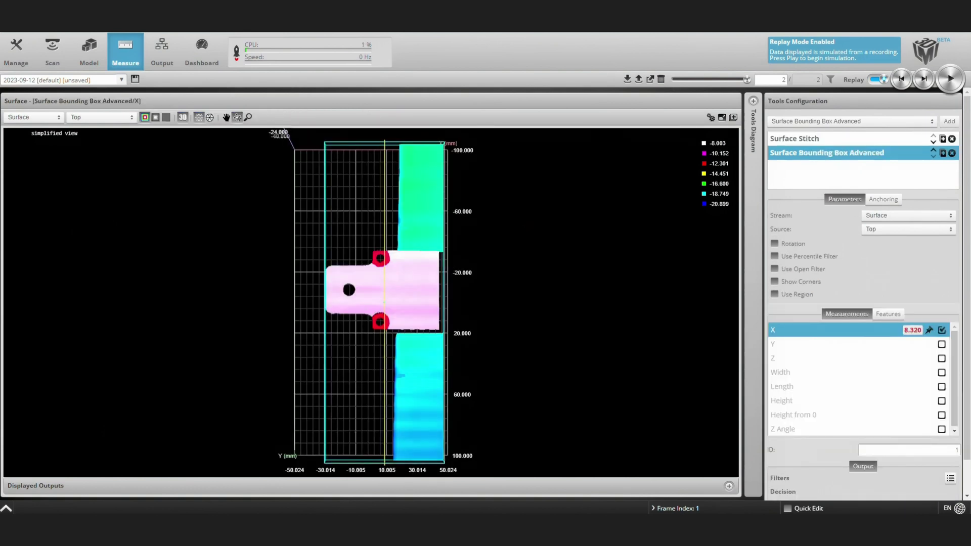
{"action": "left_click", "coordinate": [908, 216]}
{"action": "left_click", "coordinate": [908, 234]}
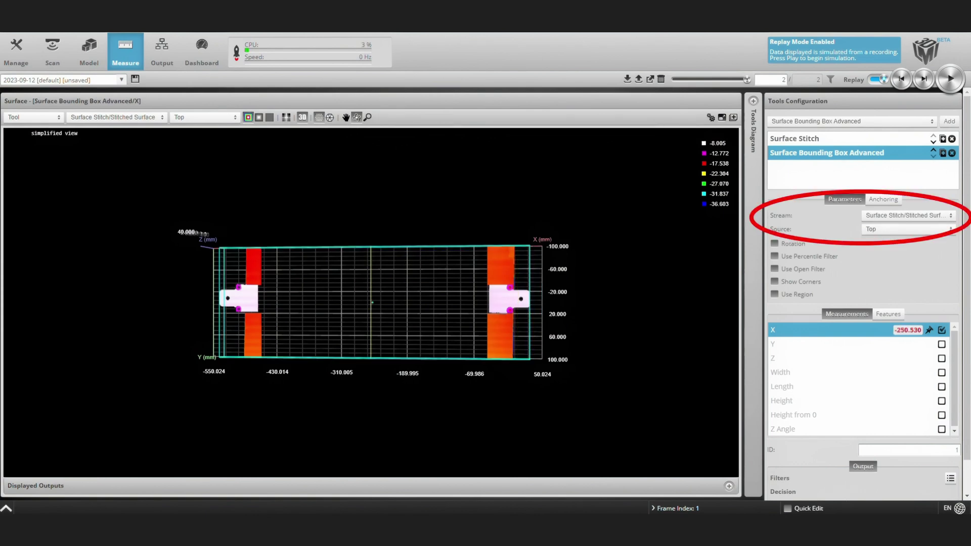
Limit the bounding box to a rectangular region of about 649 by 266 mm around both parts, with Open Filter and Rotation enabled.
{"action": "left_click", "coordinate": [776, 296]}
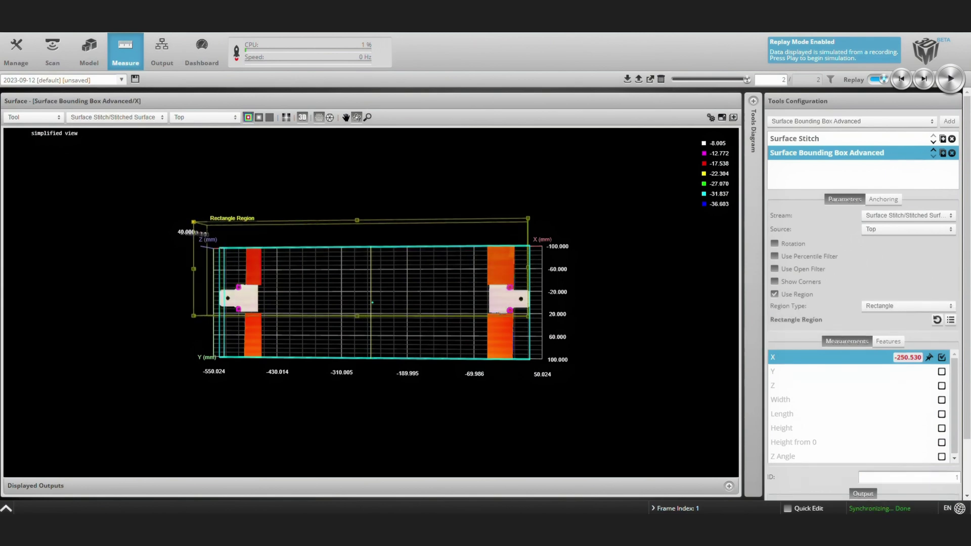
{"action": "left_click_drag", "start_coordinate": [528, 317], "coordinate": [565, 375]}
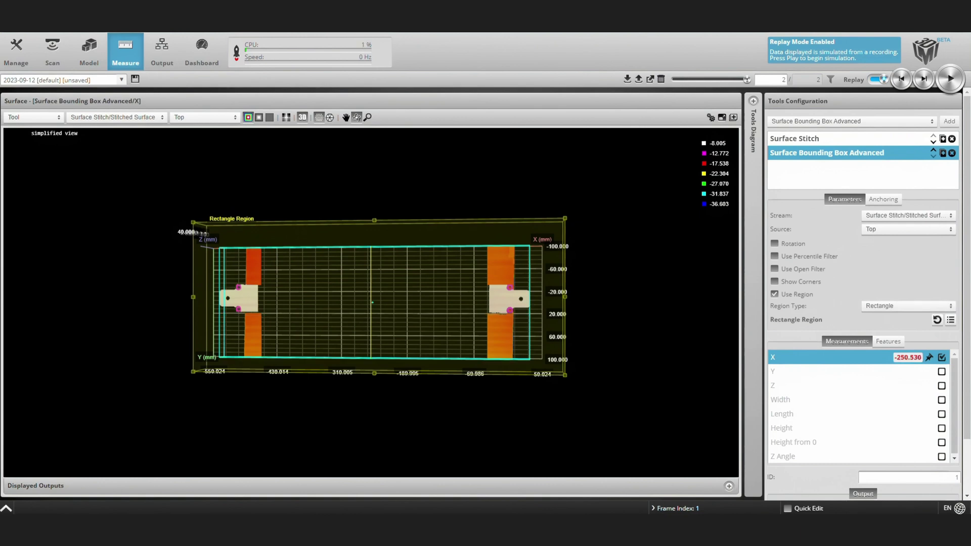
{"action": "left_click", "coordinate": [776, 271]}
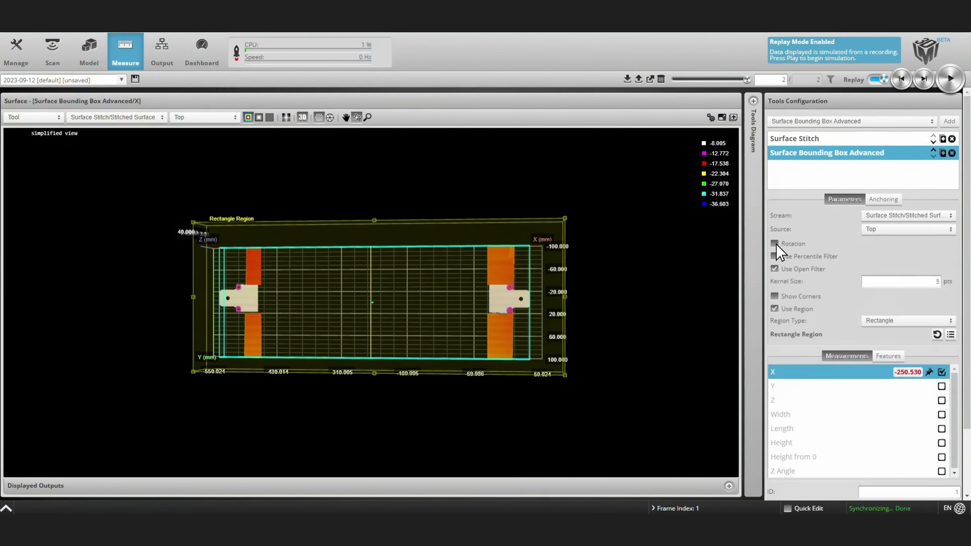
Set the rectangle region's Z to -10 mm and check the resulting bounding box from an angle.
{"action": "left_click", "coordinate": [950, 334]}
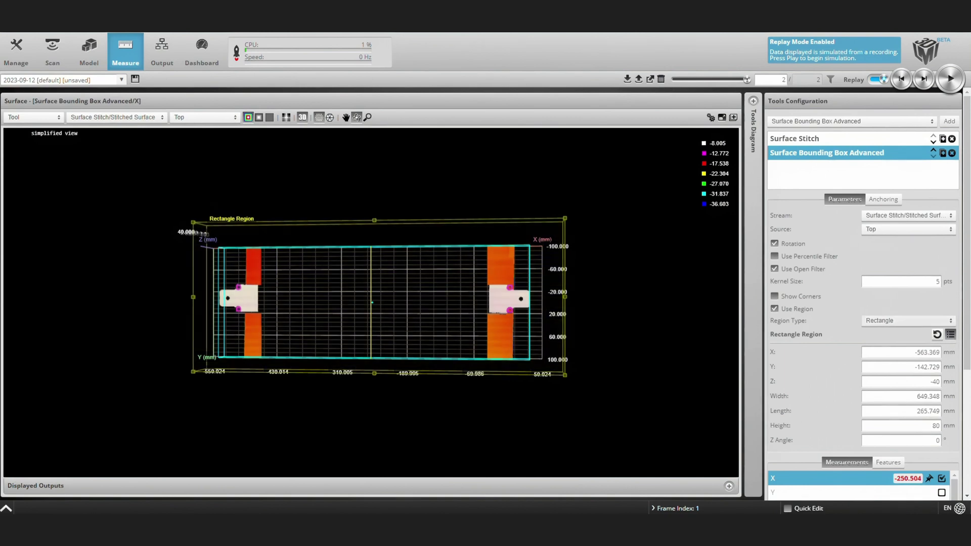
{"action": "left_click", "coordinate": [931, 381]}
{"action": "type", "text": "-10"}
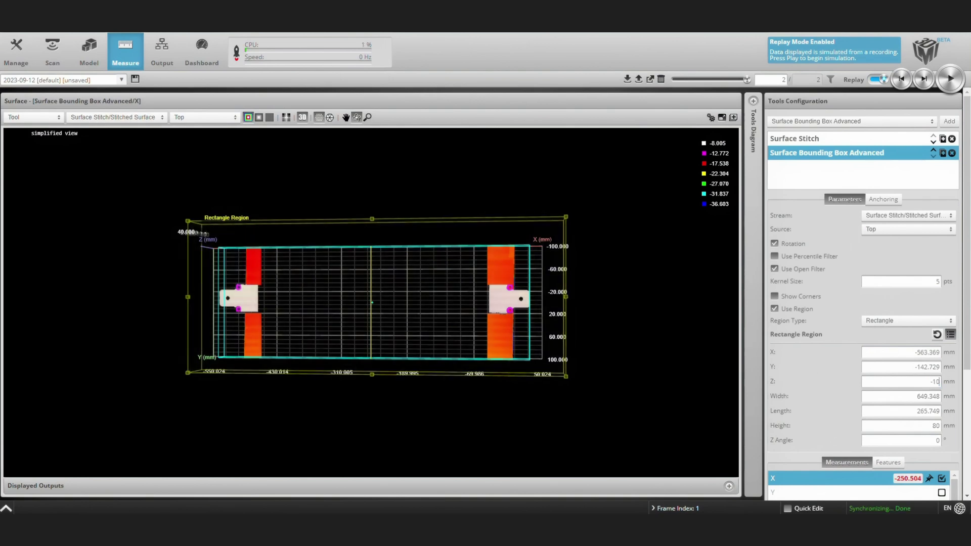
{"action": "left_click_drag", "start_coordinate": [372, 299], "coordinate": [389, 248]}
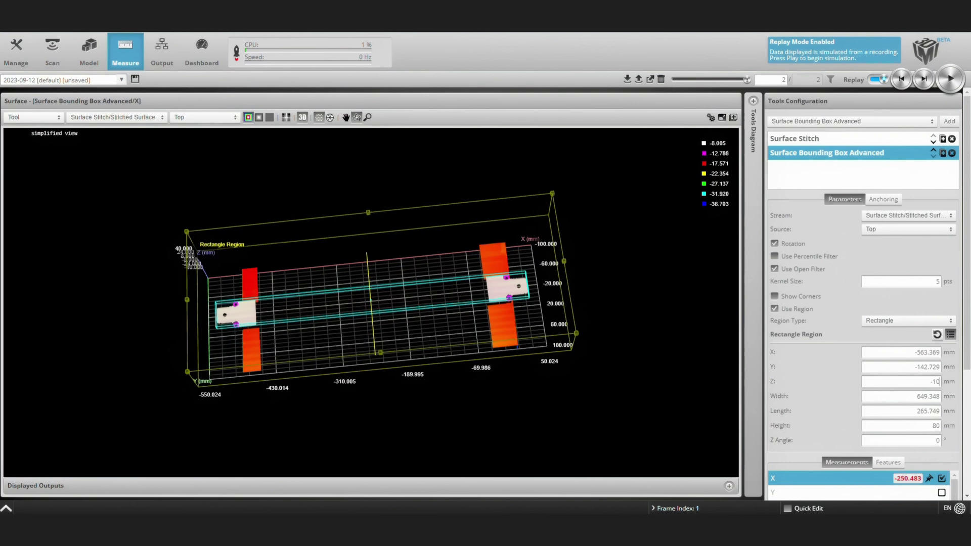
Enable the bounding box's Length measurement in place of X.
{"action": "scroll", "coordinate": [862, 294], "scroll_direction": "down", "scroll_amount": 3}
{"action": "left_click", "coordinate": [941, 361]}
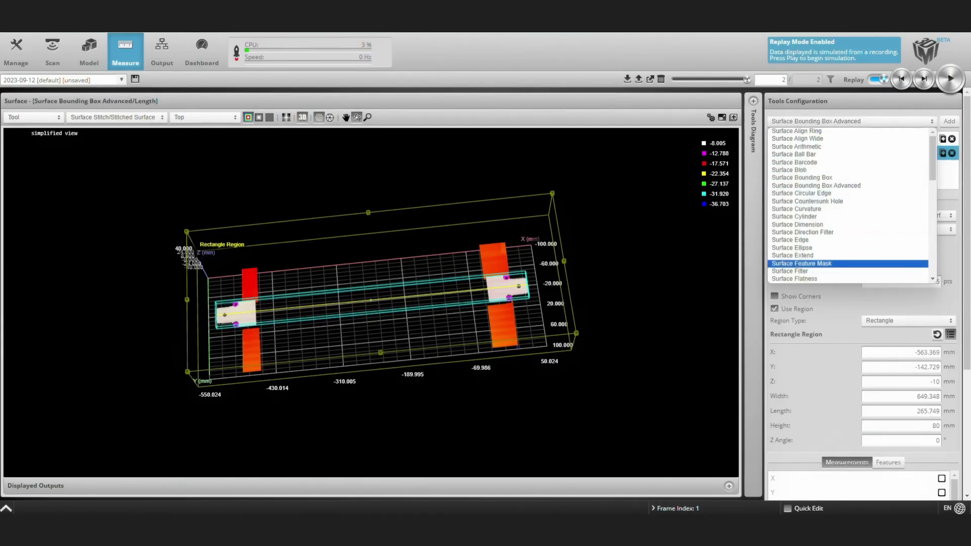
Add a Surface Hole tool that uses the Surface Stitch/Stitched Surface stream.
{"action": "scroll", "coordinate": [848, 205], "scroll_direction": "down", "scroll_amount": 4}
{"action": "left_click", "coordinate": [789, 186]}
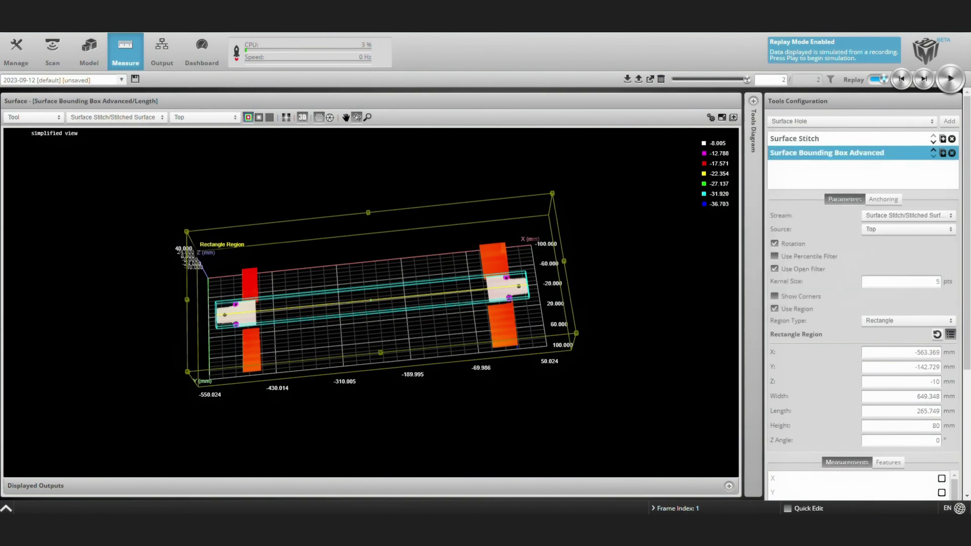
{"action": "left_click", "coordinate": [950, 121]}
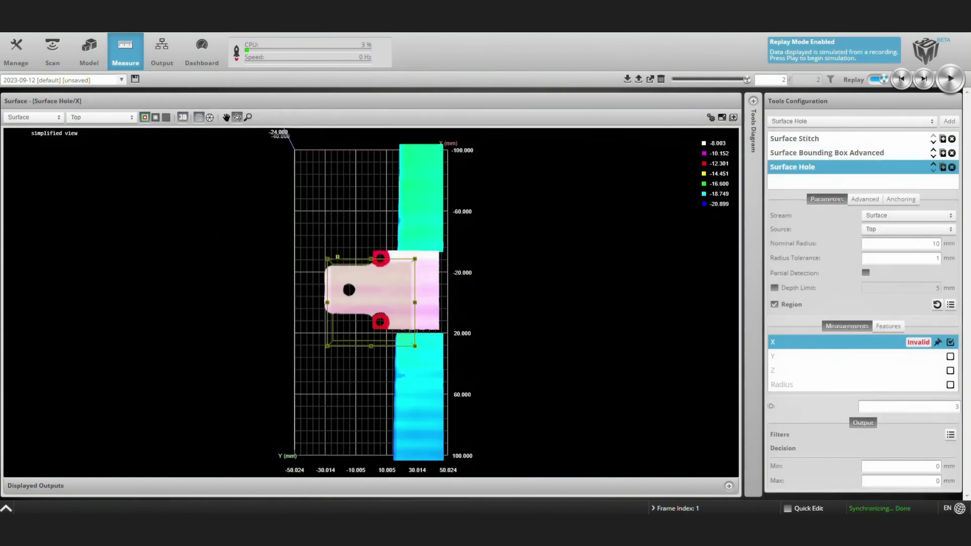
{"action": "left_click", "coordinate": [908, 215]}
{"action": "left_click", "coordinate": [908, 233]}
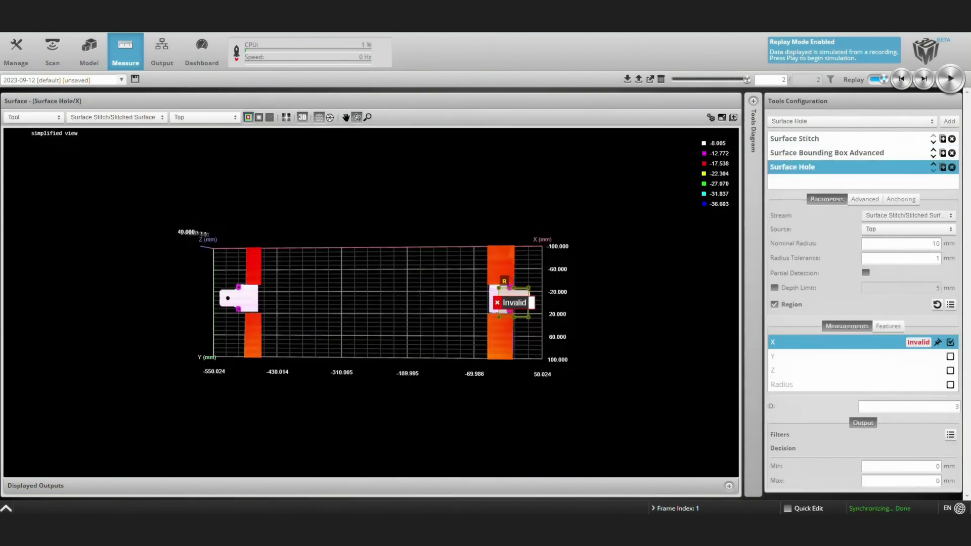
Switch to the 2D view and fit the hole tool's region around the whole part near X -500 mm.
{"action": "left_click", "coordinate": [329, 118]}
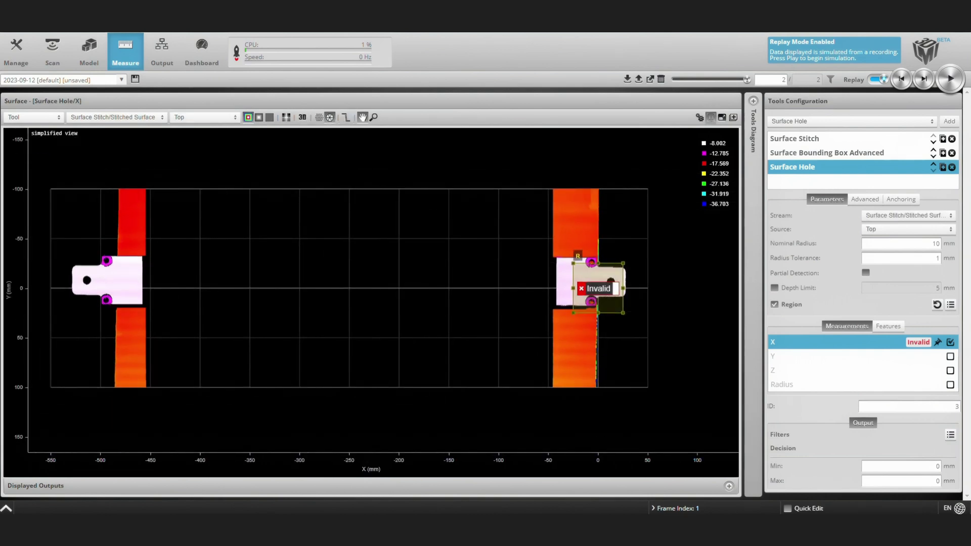
{"action": "left_click_drag", "start_coordinate": [64, 208], "coordinate": [164, 398]}
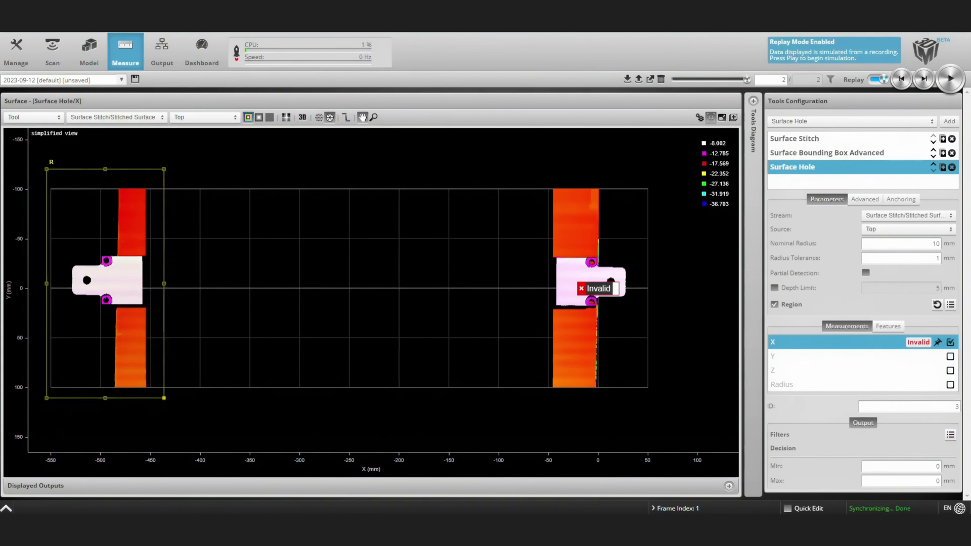
Rename the hole tool to Surface Hole Left and set its nominal radius to 4 mm.
{"action": "left_click", "coordinate": [814, 166]}
{"action": "type", "text": "Hole Left"}
{"action": "key", "text": "Return"}
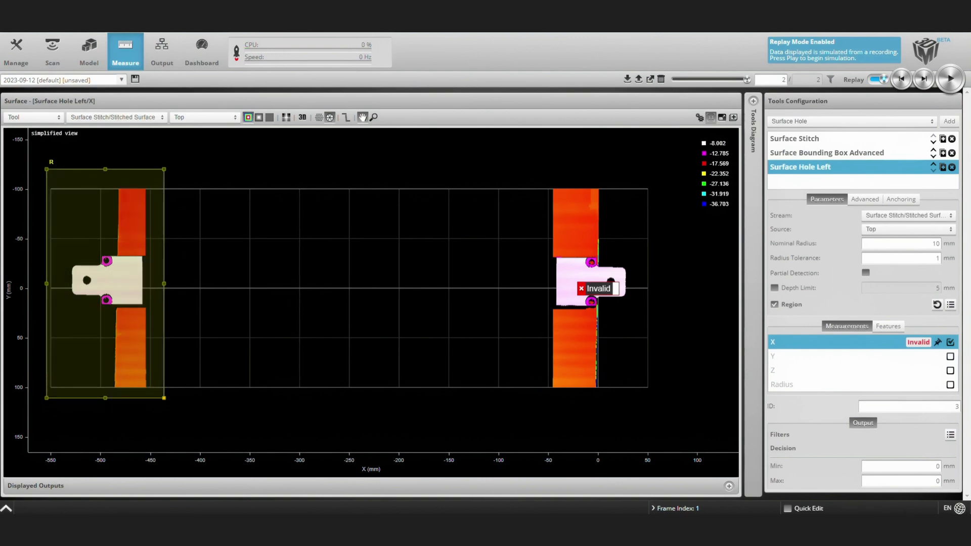
{"action": "left_click", "coordinate": [932, 243]}
{"action": "type", "text": "4"}
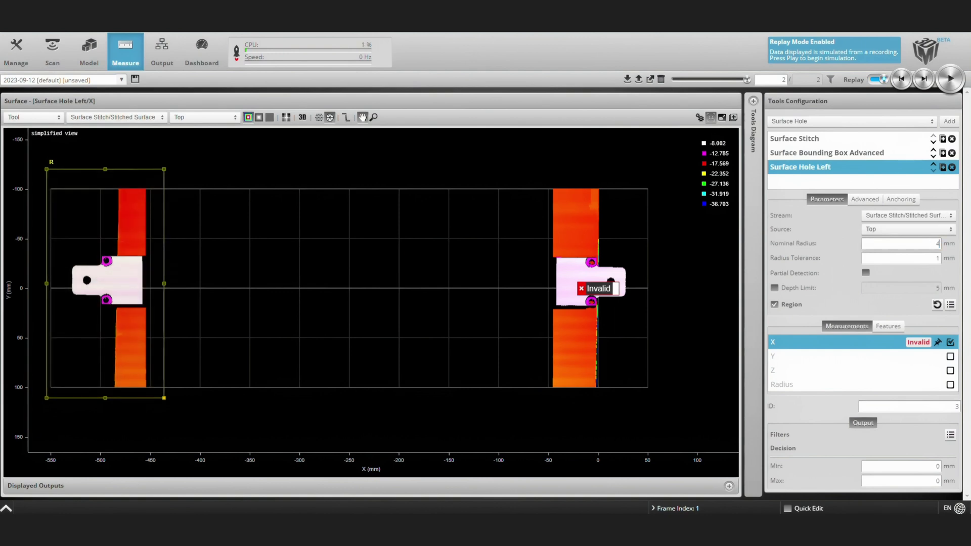
{"action": "key", "text": "Return"}
Set the Z of the Surface Hole Left tool's region to -10 mm.
{"action": "left_click", "coordinate": [950, 304]}
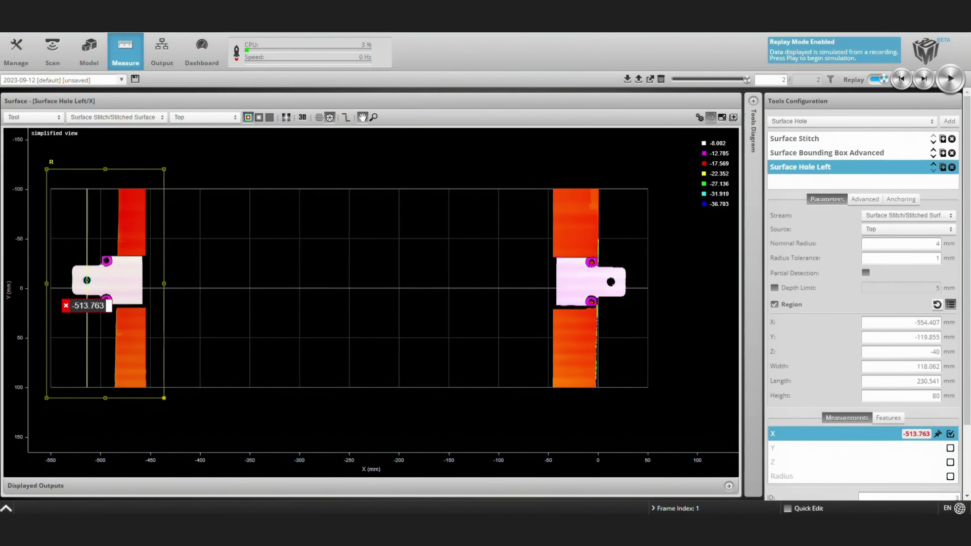
{"action": "left_click", "coordinate": [935, 351]}
{"action": "type", "text": "-10"}
Duplicate the Surface Hole Left tool as Surface Hole Right and move its region over the part end near X 0 mm.
{"action": "left_click", "coordinate": [942, 167]}
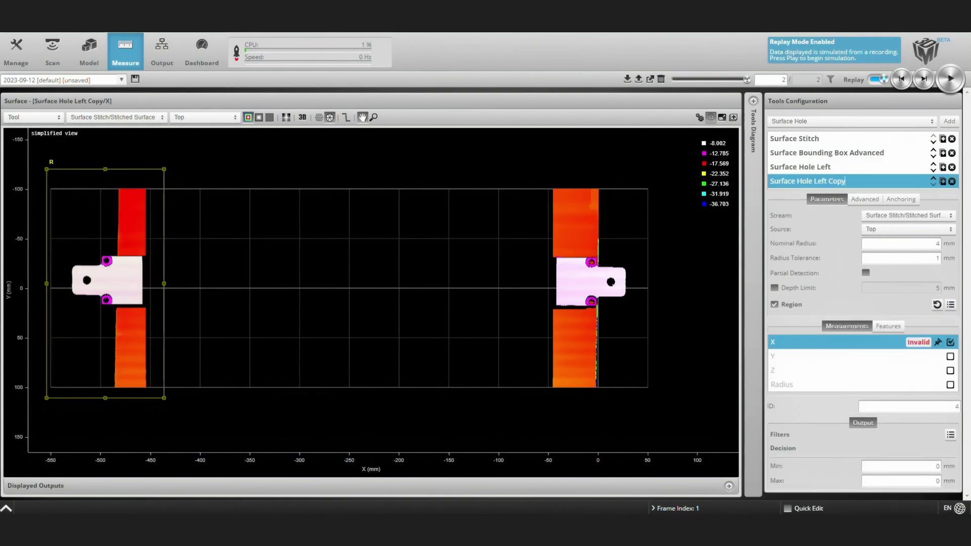
{"action": "key", "text": "BackSpace"}
{"action": "key", "text": "BackSpace"}
{"action": "key", "text": "BackSpace"}
{"action": "key", "text": "BackSpace"}
{"action": "key", "text": "BackSpace"}
{"action": "key", "text": "BackSpace"}
{"action": "key", "text": "BackSpace"}
{"action": "key", "text": "BackSpace"}
{"action": "key", "text": "BackSpace"}
{"action": "type", "text": "Right"}
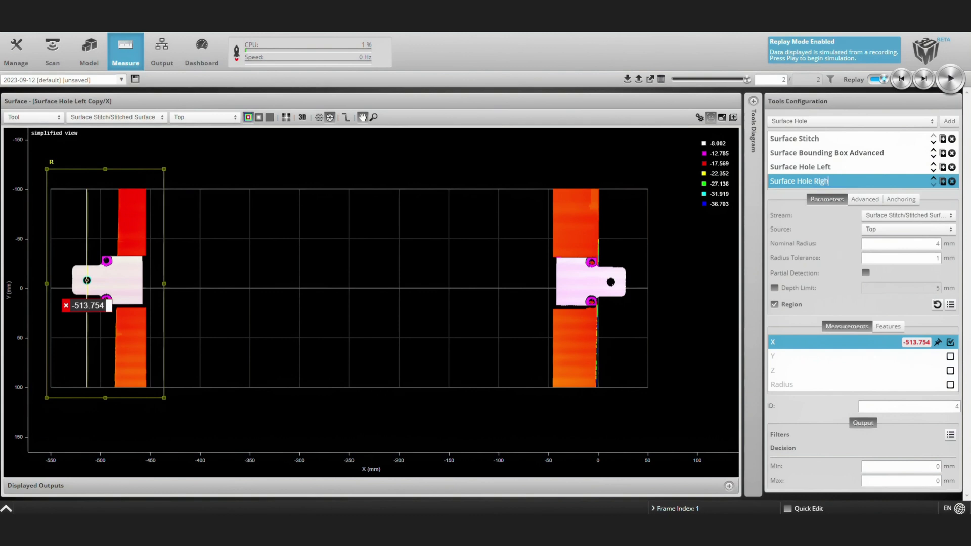
{"action": "key", "text": "Return"}
{"action": "left_click_drag", "start_coordinate": [105, 284], "coordinate": [594, 291]}
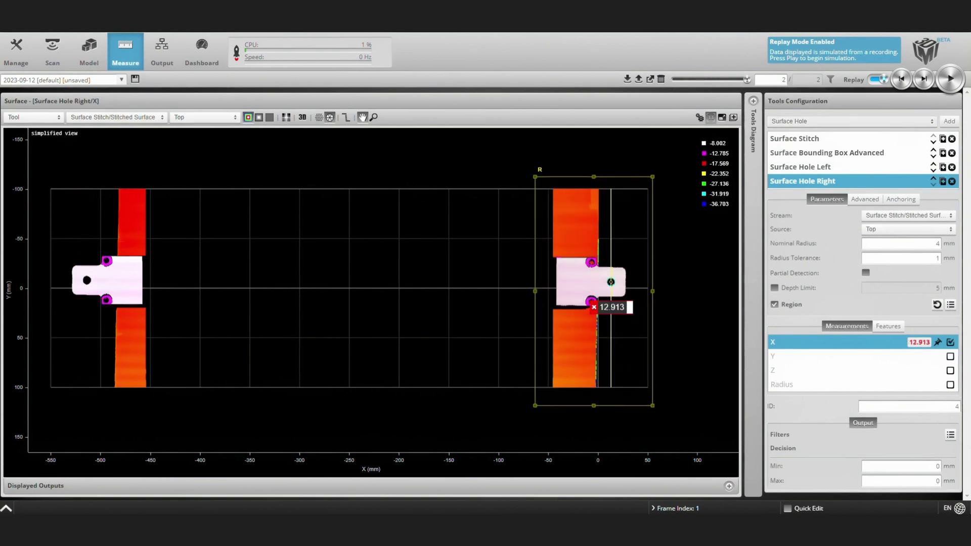
Add a Feature Dimension tool that uses the Surface Stitch/Stitched Surface stream.
{"action": "left_click", "coordinate": [850, 122]}
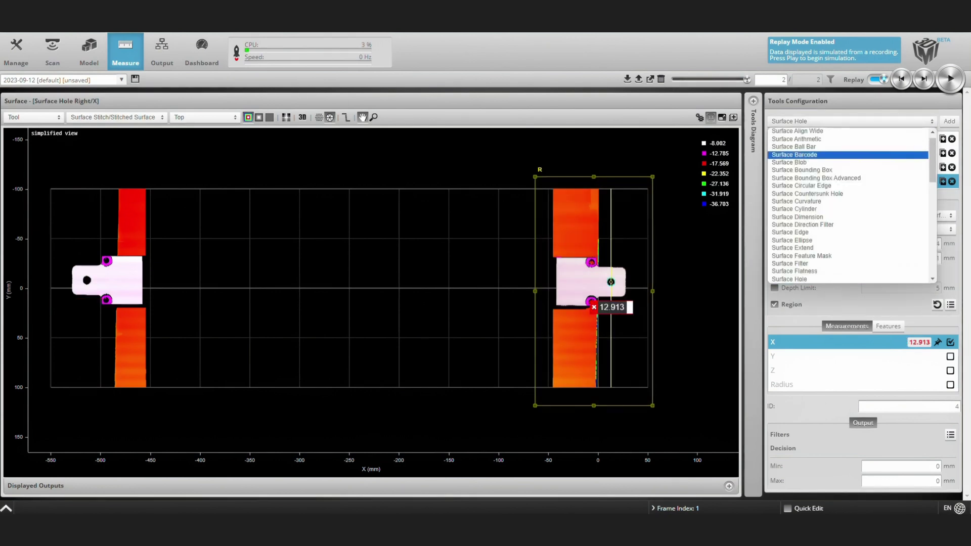
{"action": "scroll", "coordinate": [850, 205], "scroll_direction": "down", "scroll_amount": 10}
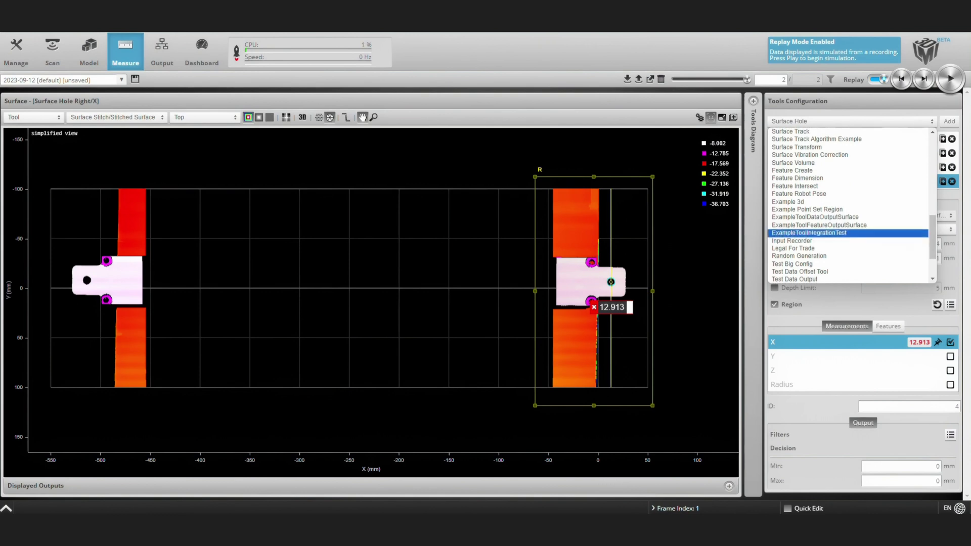
{"action": "left_click", "coordinate": [797, 178]}
{"action": "left_click", "coordinate": [949, 121]}
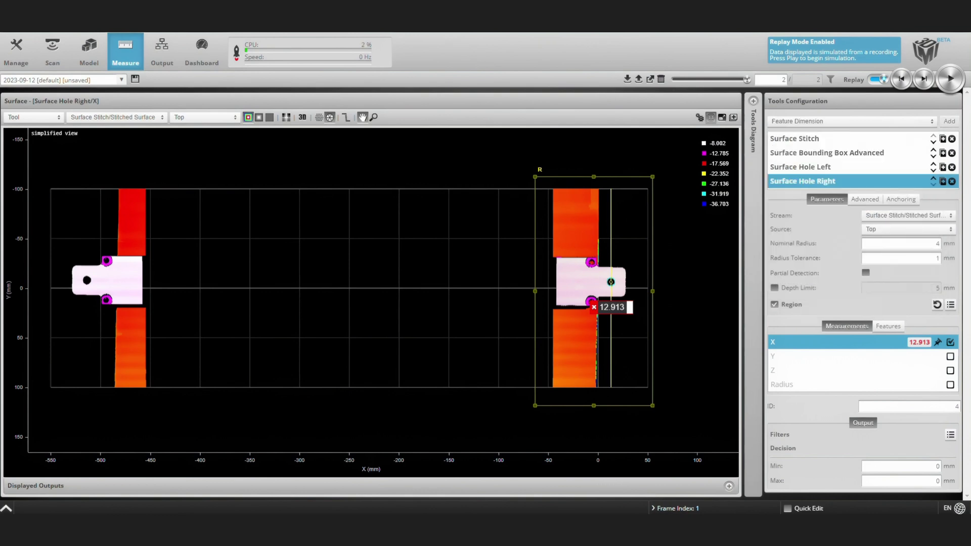
{"action": "left_click", "coordinate": [908, 215]}
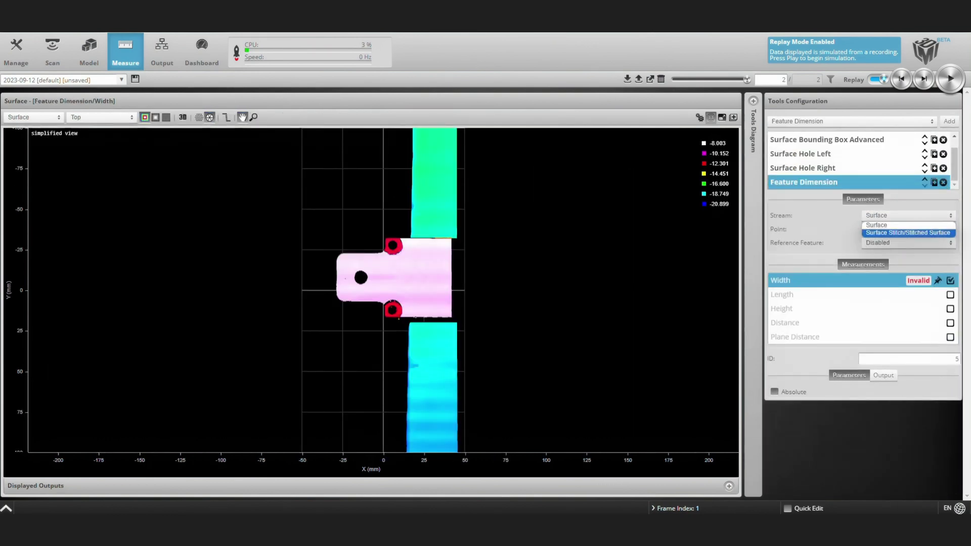
{"action": "left_click", "coordinate": [908, 233]}
Set the dimension's point to the Surface Hole Left center point and its reference feature to the Surface Hole Right center point.
{"action": "left_click", "coordinate": [908, 229]}
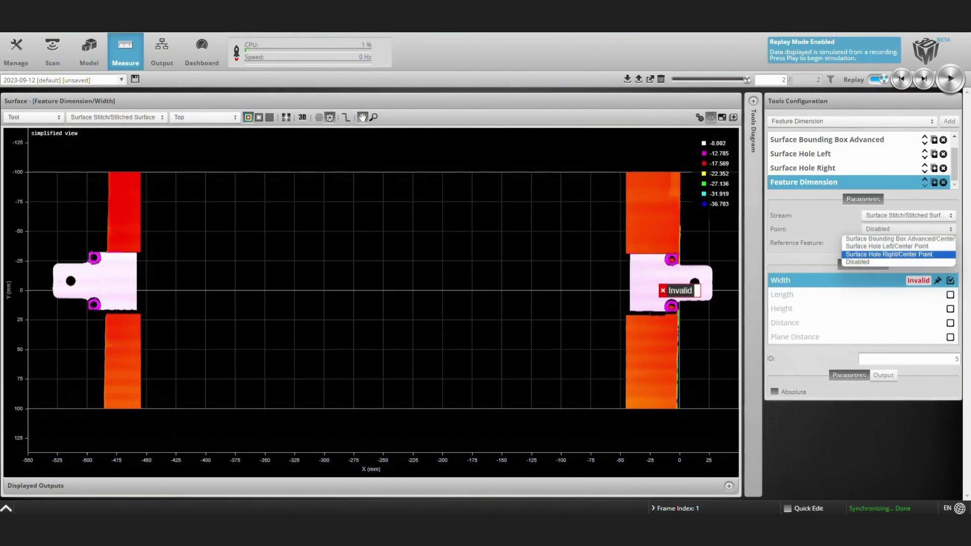
{"action": "left_click", "coordinate": [890, 242]}
{"action": "left_click", "coordinate": [908, 243]}
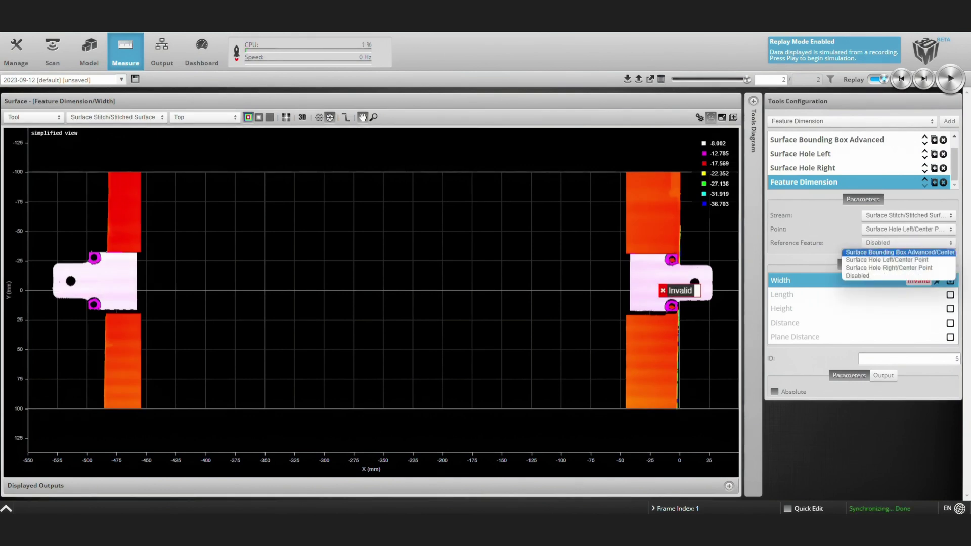
{"action": "left_click", "coordinate": [891, 268]}
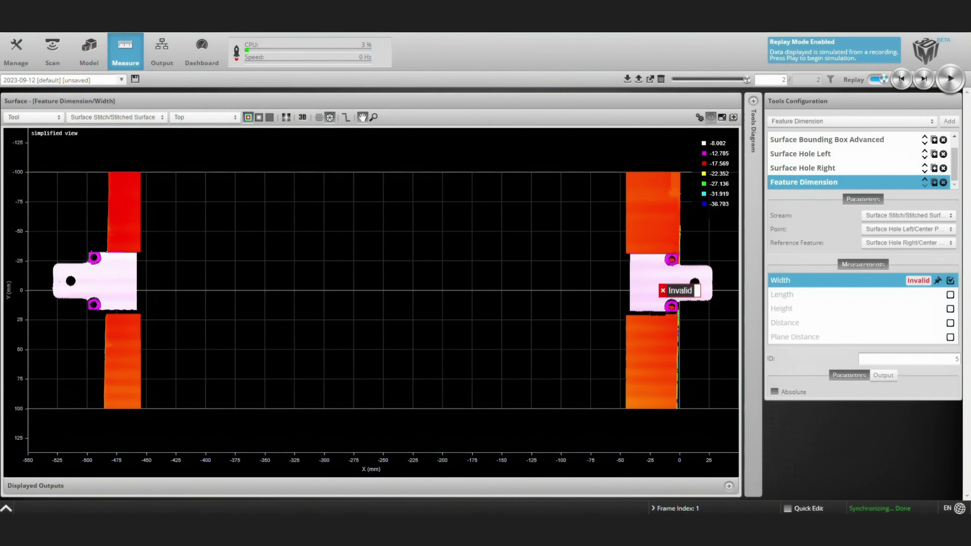
Enable the feature dimension's Distance measurement in place of Width and show it in 3D.
{"action": "left_click", "coordinate": [949, 322]}
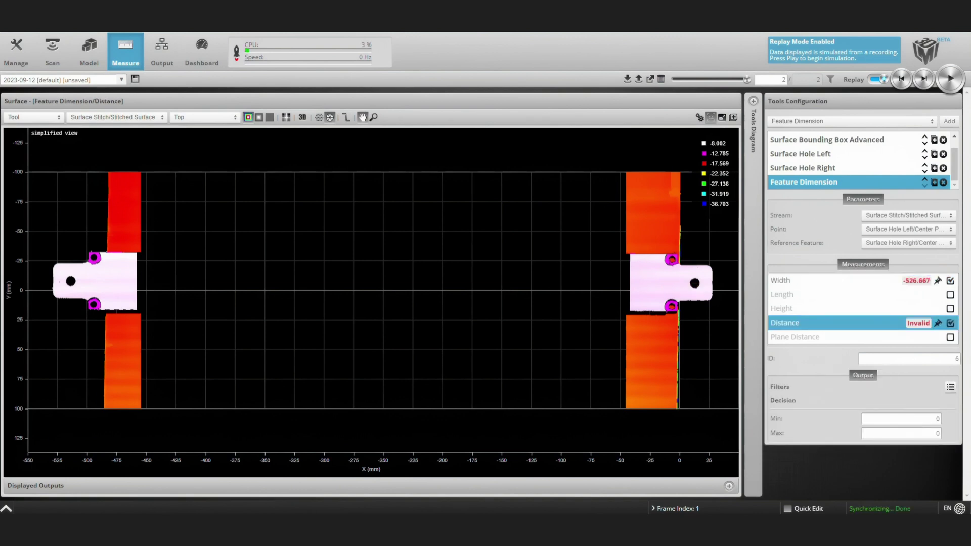
{"action": "left_click", "coordinate": [830, 280]}
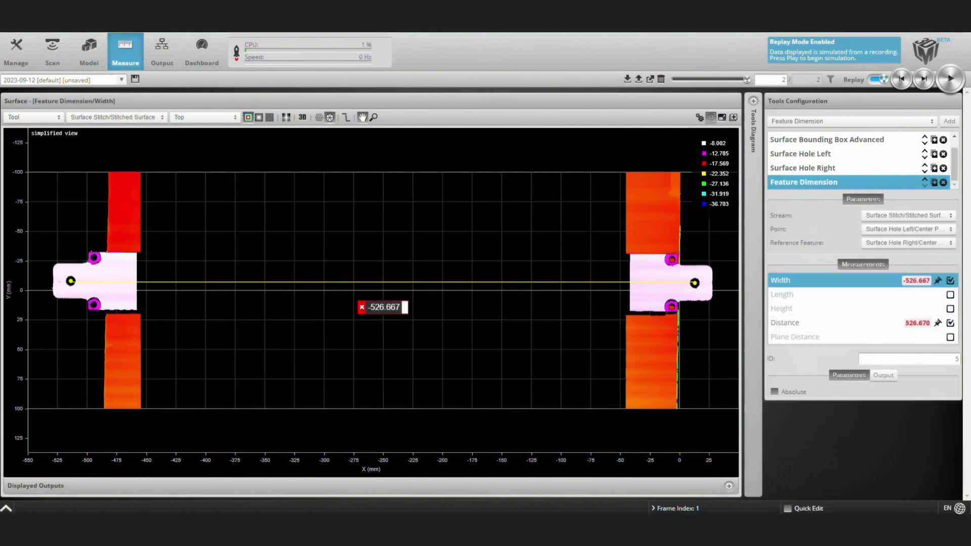
{"action": "left_click", "coordinate": [950, 281]}
{"action": "left_click", "coordinate": [830, 322]}
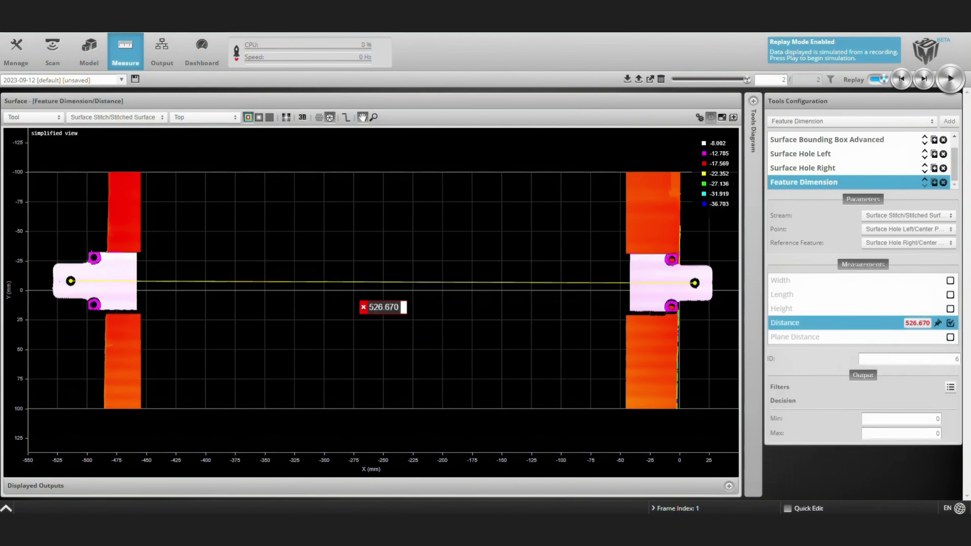
{"action": "left_click", "coordinate": [301, 116]}
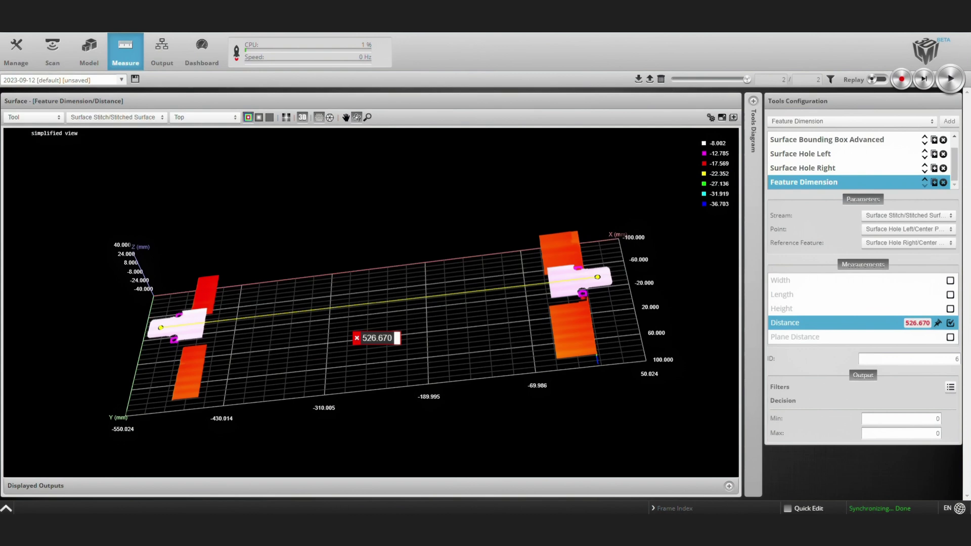
Set the Surface Stitch tool's operation to Normal.
{"action": "left_click", "coordinate": [794, 139]}
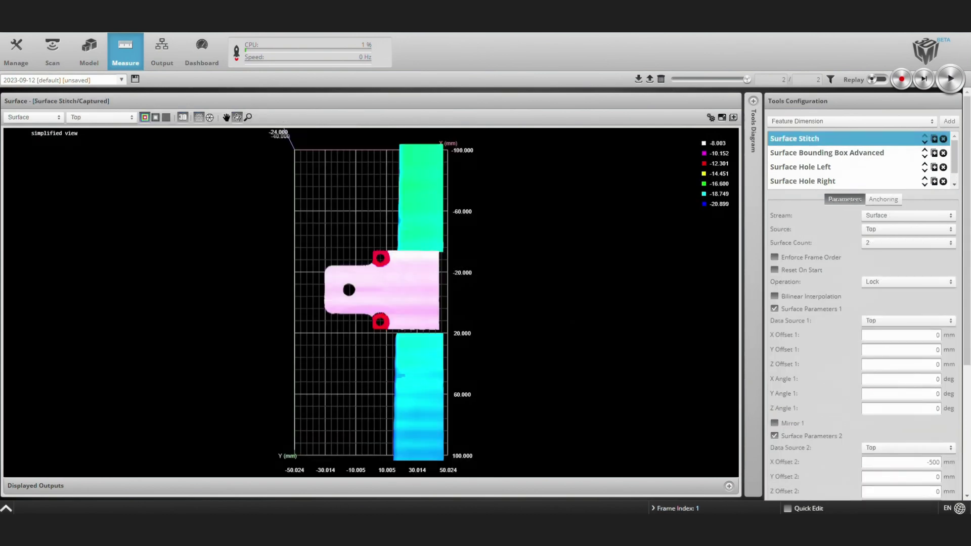
{"action": "left_click", "coordinate": [907, 282]}
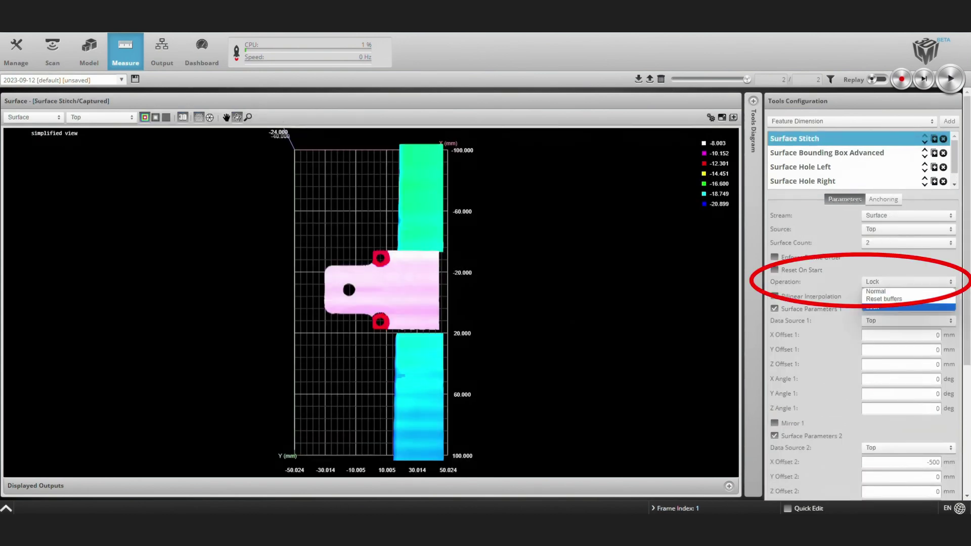
{"action": "left_click", "coordinate": [876, 291]}
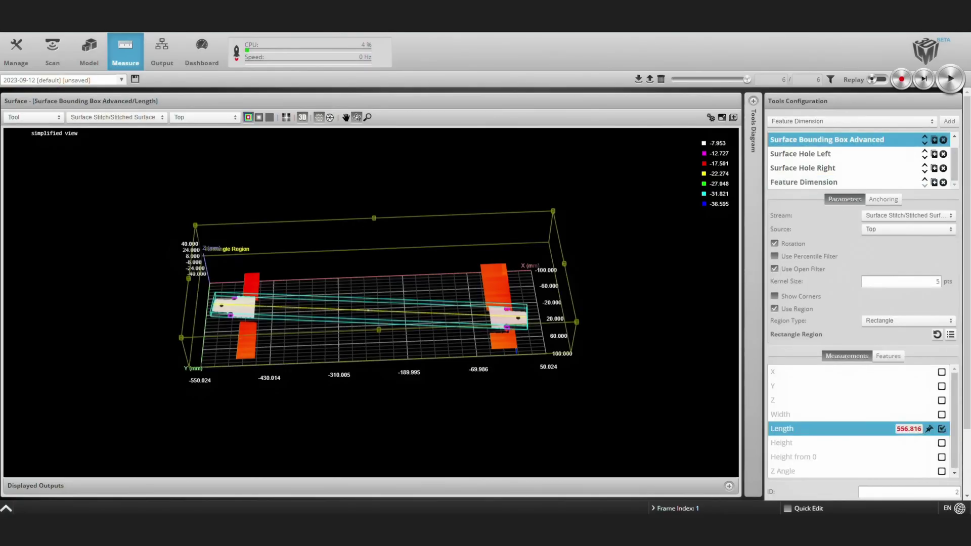
Inspect the measured distance between the two holes in 3D, and review the Surface Stitch offsets and angles for both surfaces.
{"action": "left_click_drag", "start_coordinate": [369, 310], "coordinate": [390, 313]}
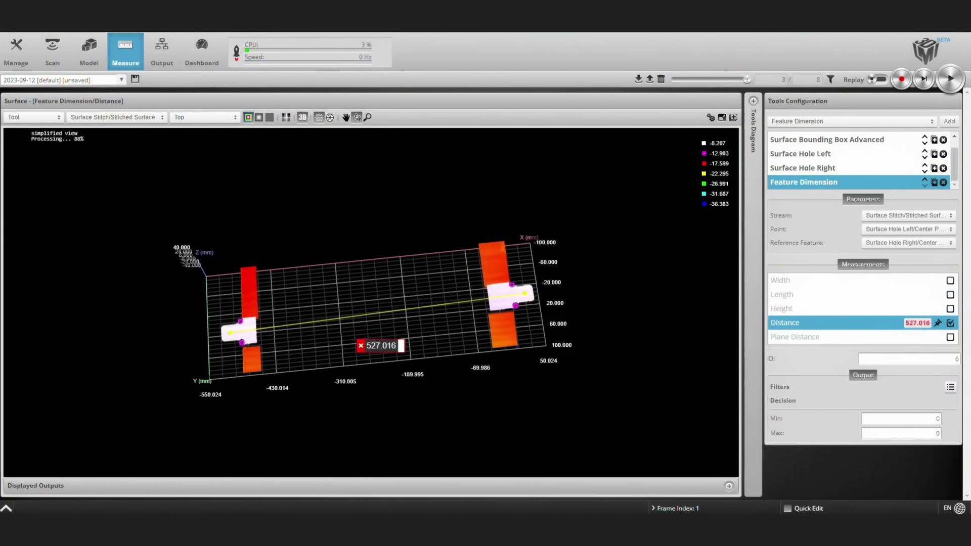
{"action": "scroll", "coordinate": [371, 302], "scroll_direction": "up", "scroll_amount": 3}
{"action": "scroll", "coordinate": [818, 146], "scroll_direction": "up", "scroll_amount": 1}
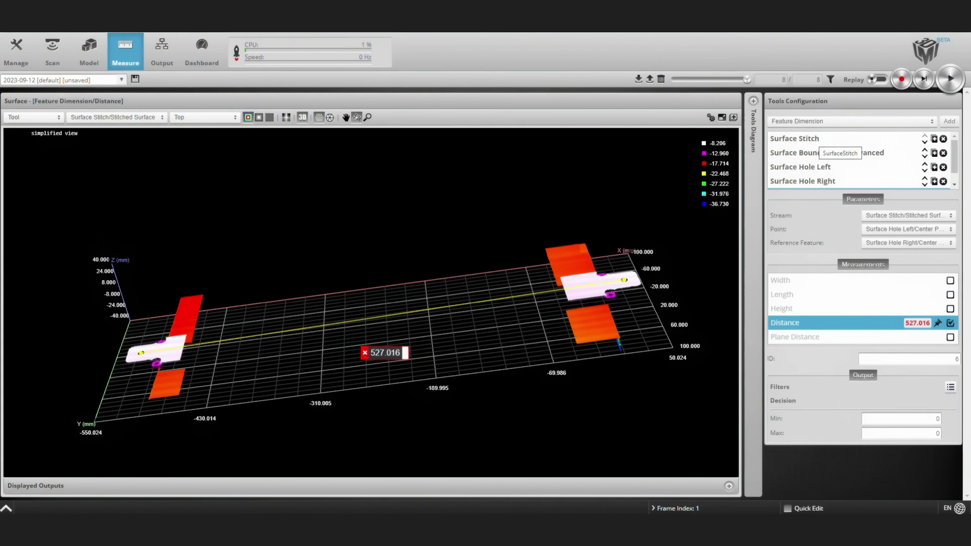
{"action": "left_click", "coordinate": [814, 141]}
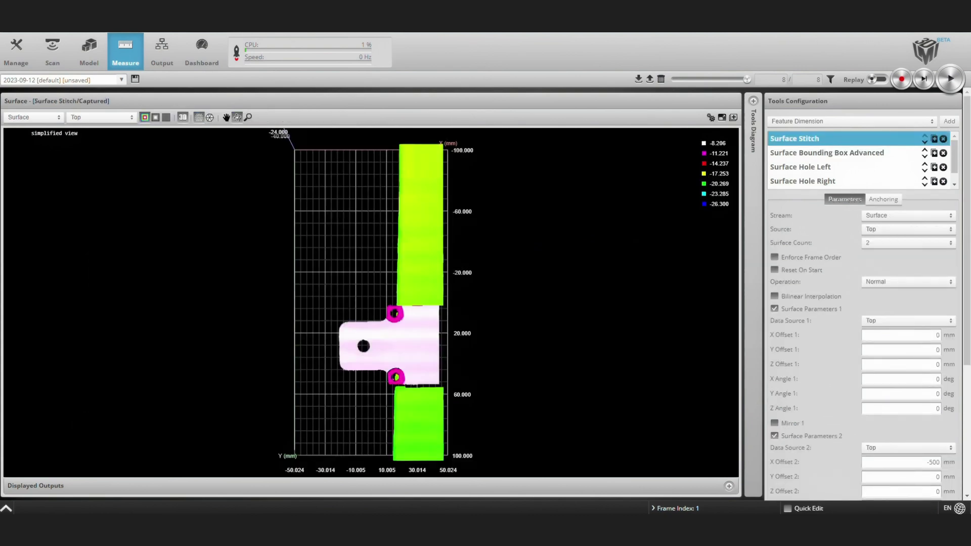
{"action": "scroll", "coordinate": [863, 293], "scroll_direction": "down", "scroll_amount": 4}
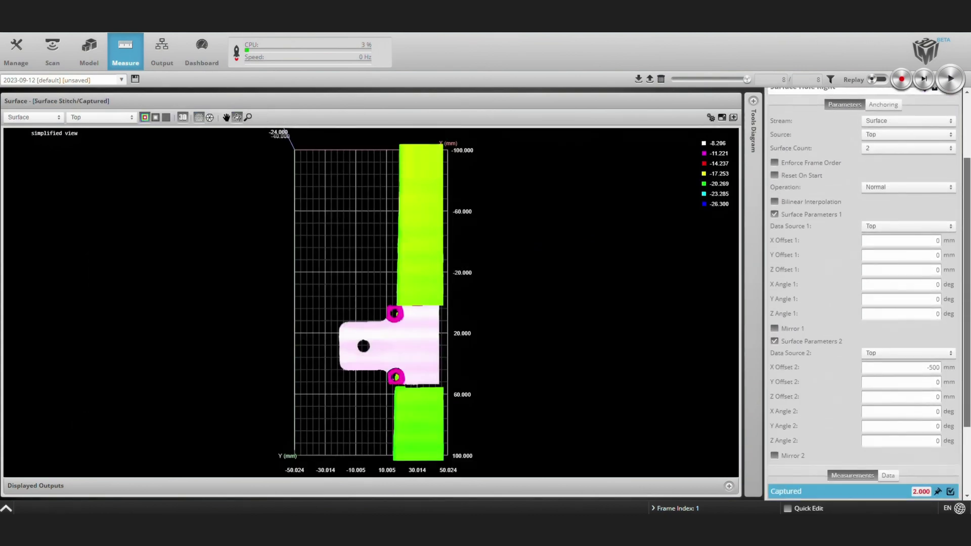